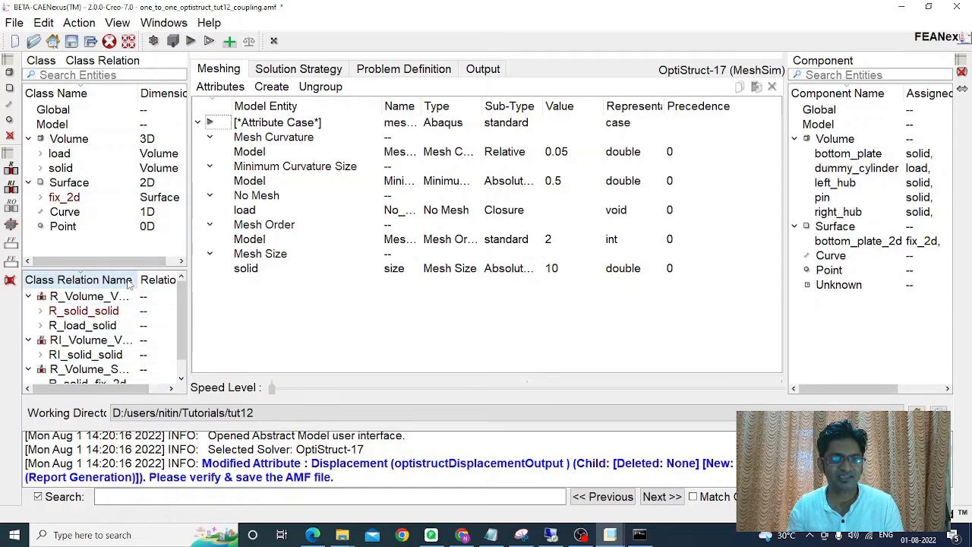
Step: Review the coupling model's meshing, solution strategy, problem definition and output attributes, widening cramped columns to read the names
left_click(289, 70)
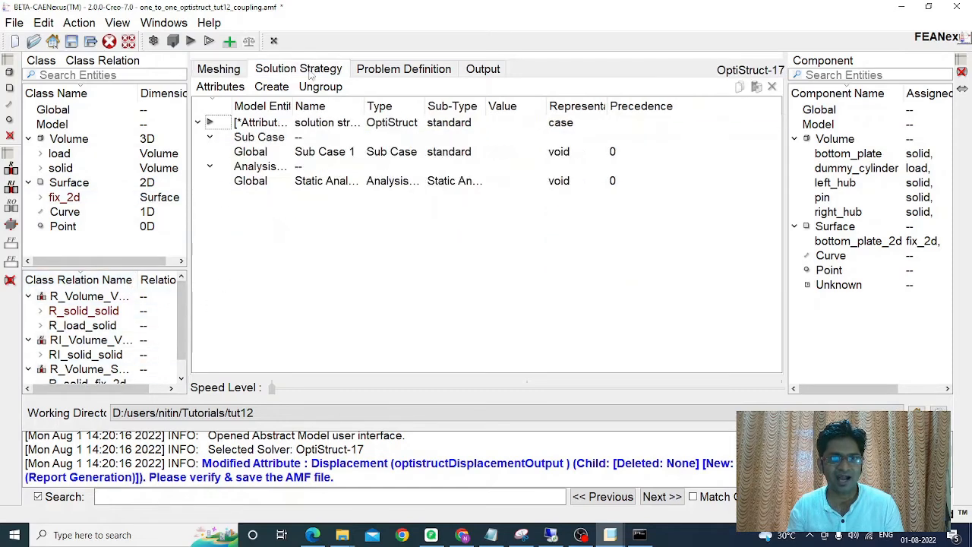
left_click(386, 72)
left_click(487, 69)
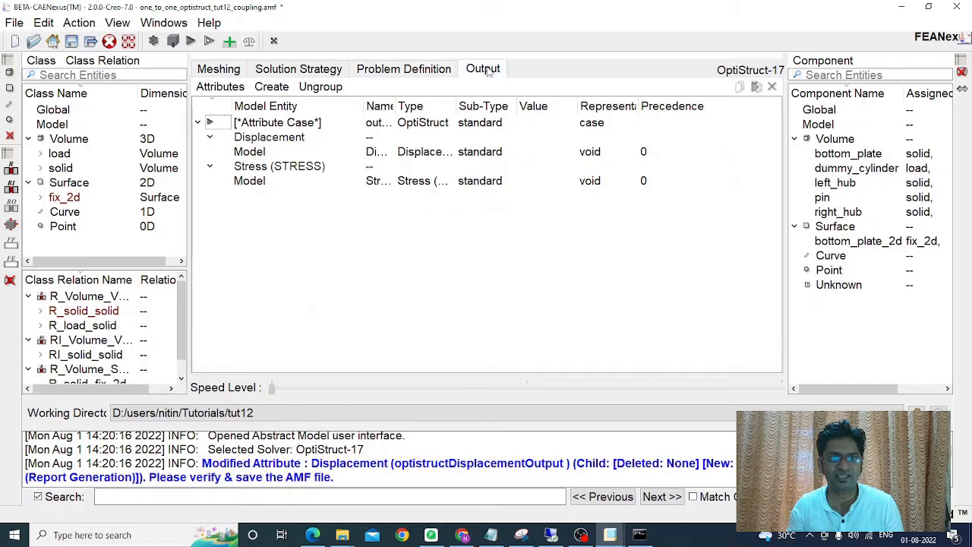
left_click(221, 70)
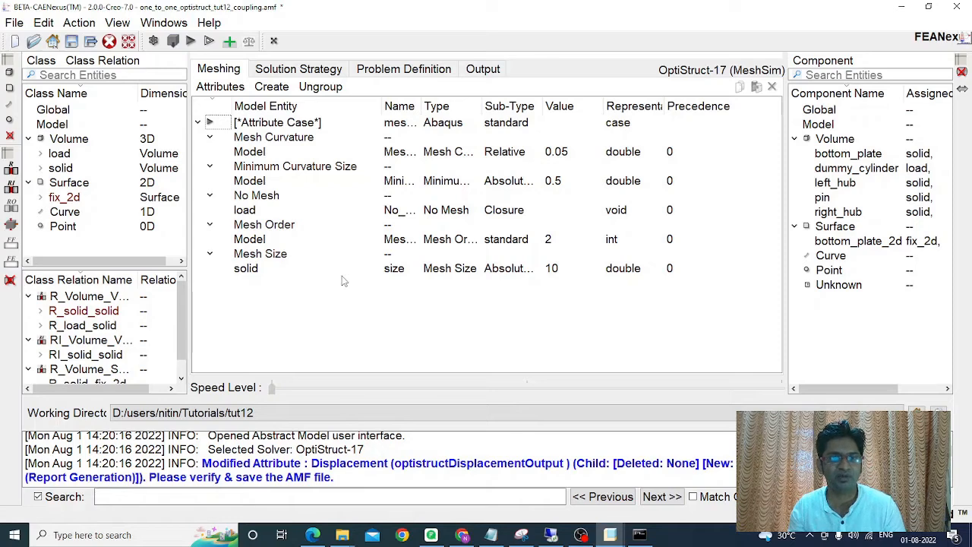
left_click(301, 71)
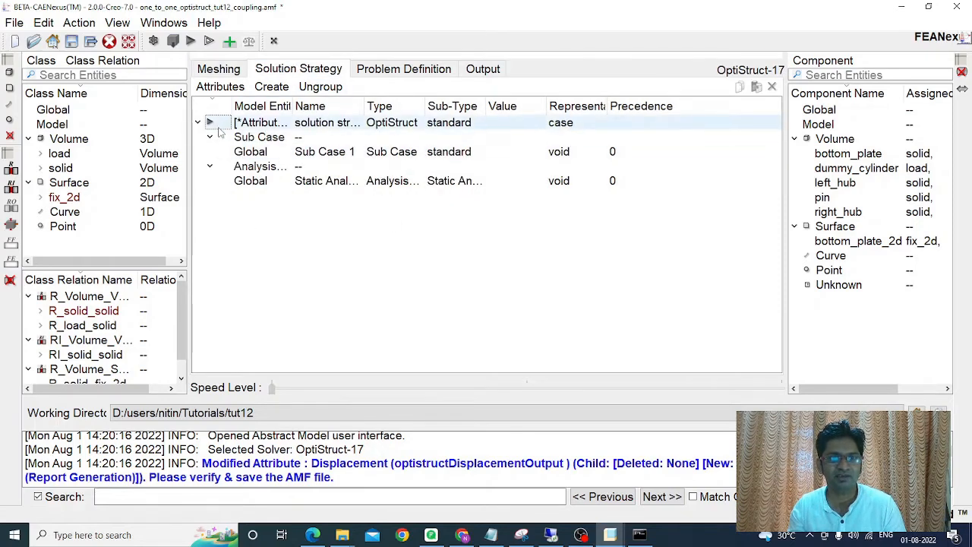
left_click_drag(294, 106, 380, 102)
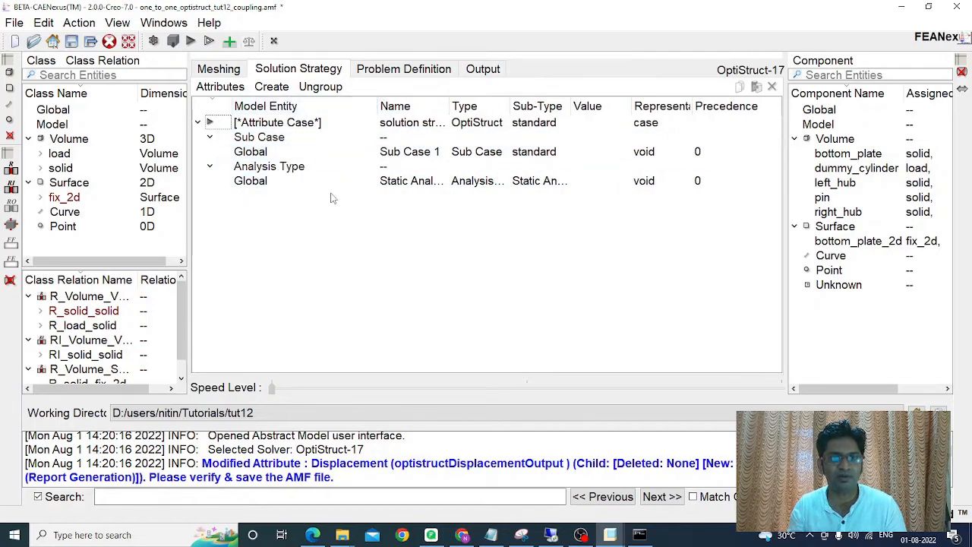
left_click(438, 68)
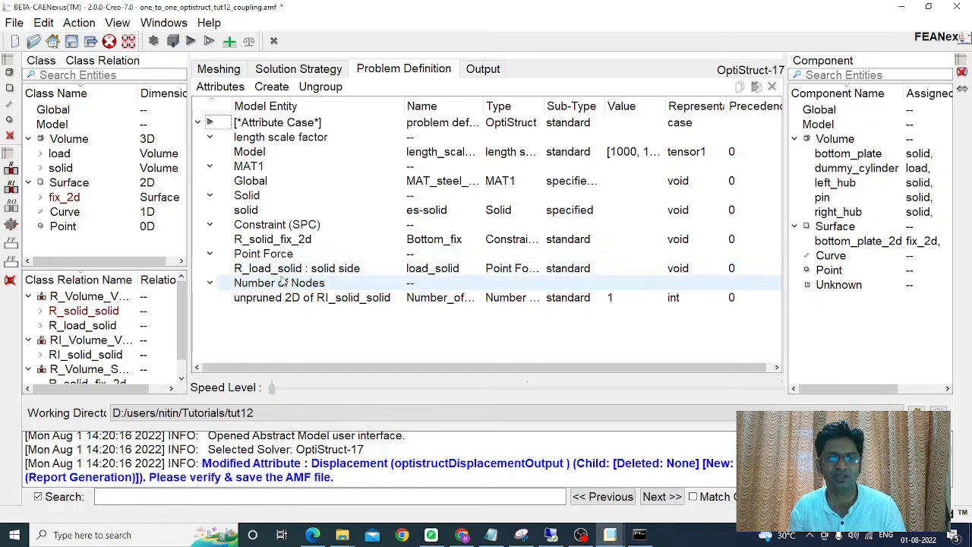
left_click(483, 69)
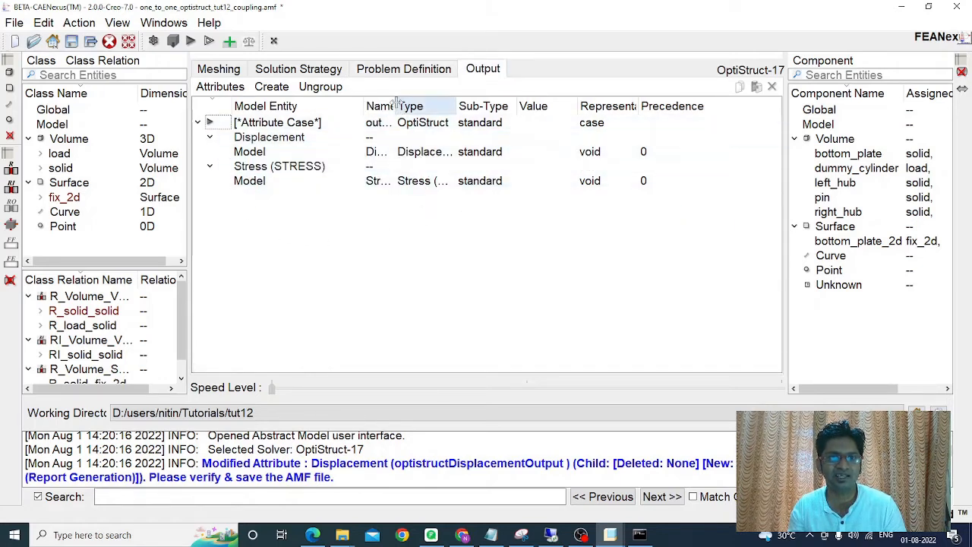
left_click_drag(395, 105, 492, 106)
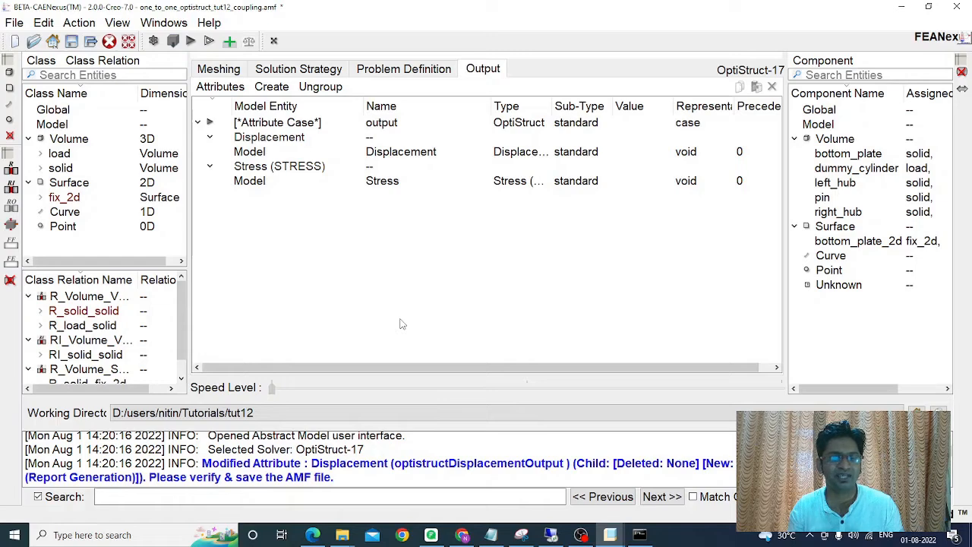
Step: Build the simulation model from coupling_fea.asm.15 in the Creo coupling_assembly folder and generate its mesh
left_click(191, 41)
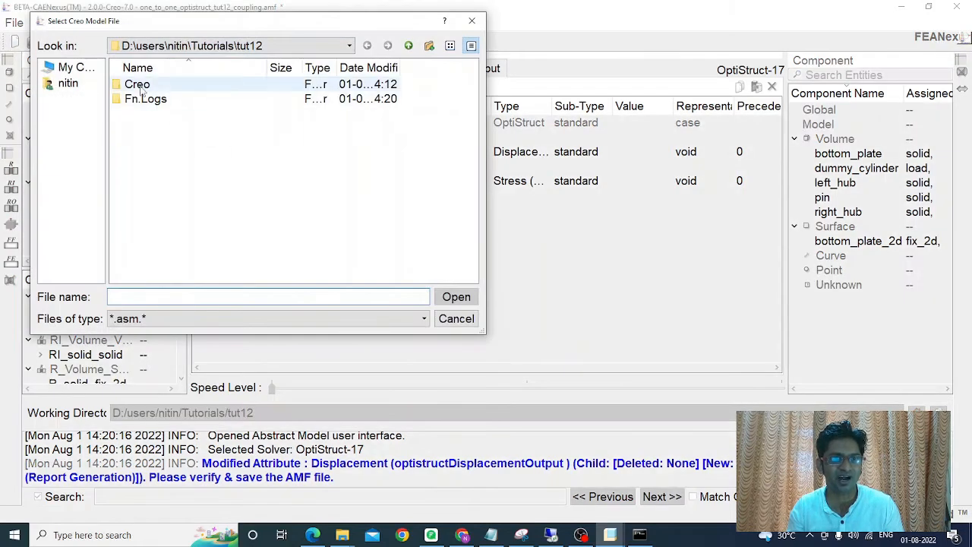
double_click(203, 86)
double_click(204, 87)
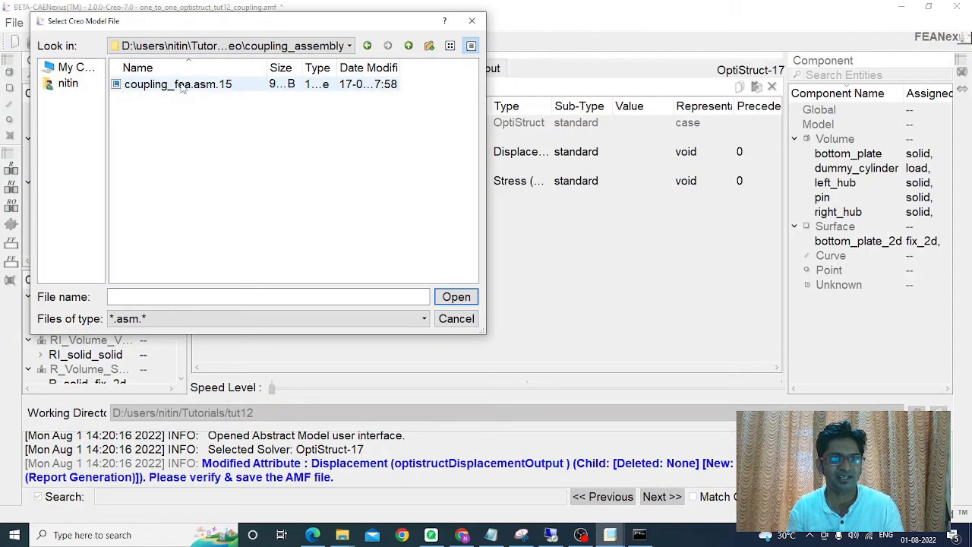
left_click(206, 86)
left_click(457, 297)
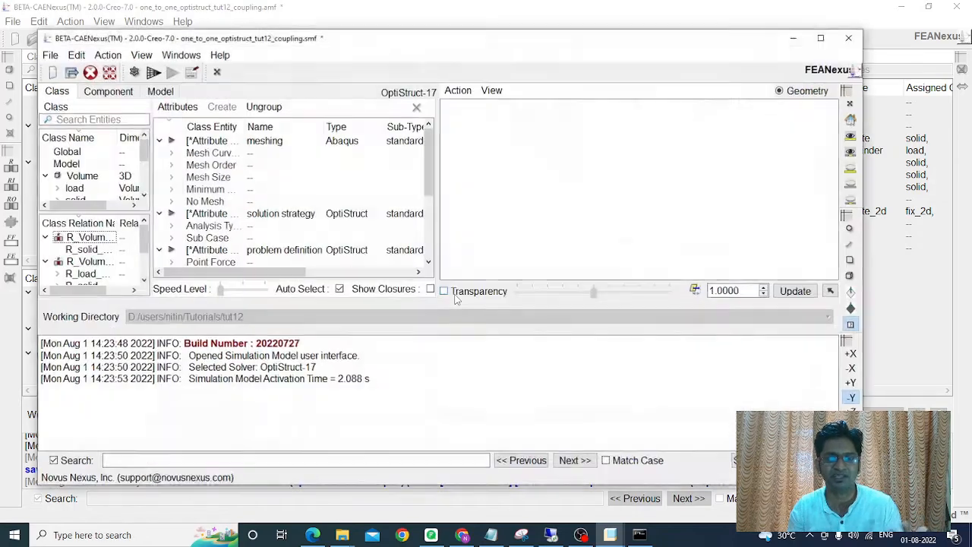
left_click(821, 37)
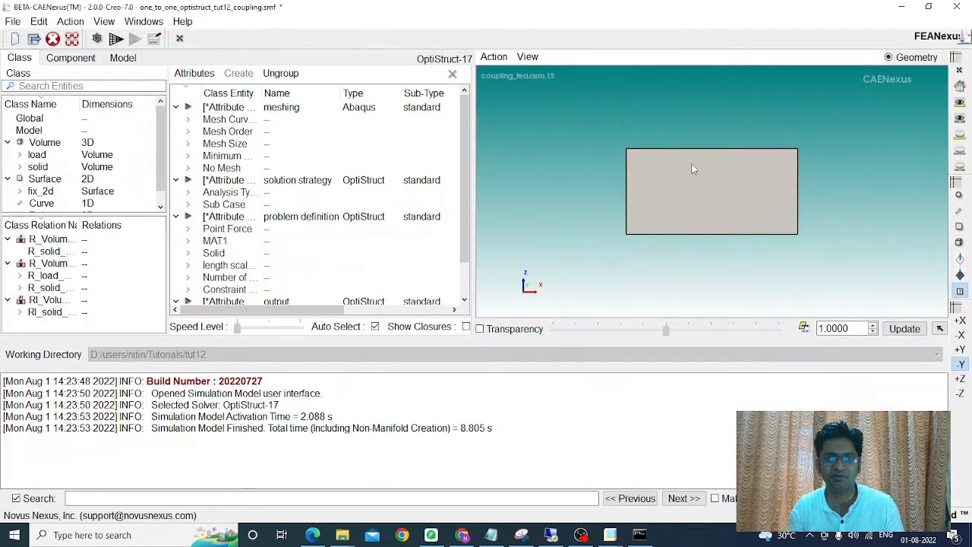
middle_click_drag(692, 164, 640, 236)
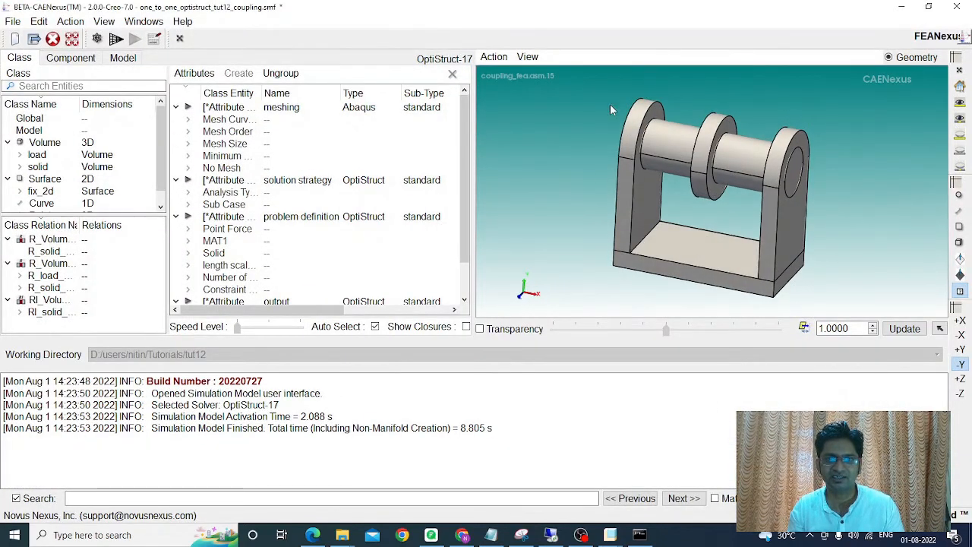
left_click(97, 39)
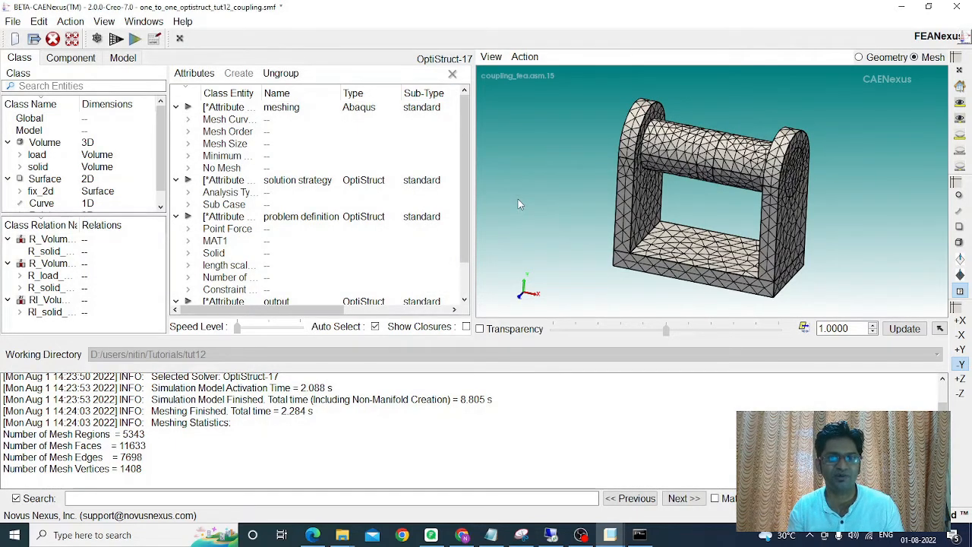
Step: Export the meshed coupling model to a new folder named exp_coupling_assembly inside tut12
left_click(135, 39)
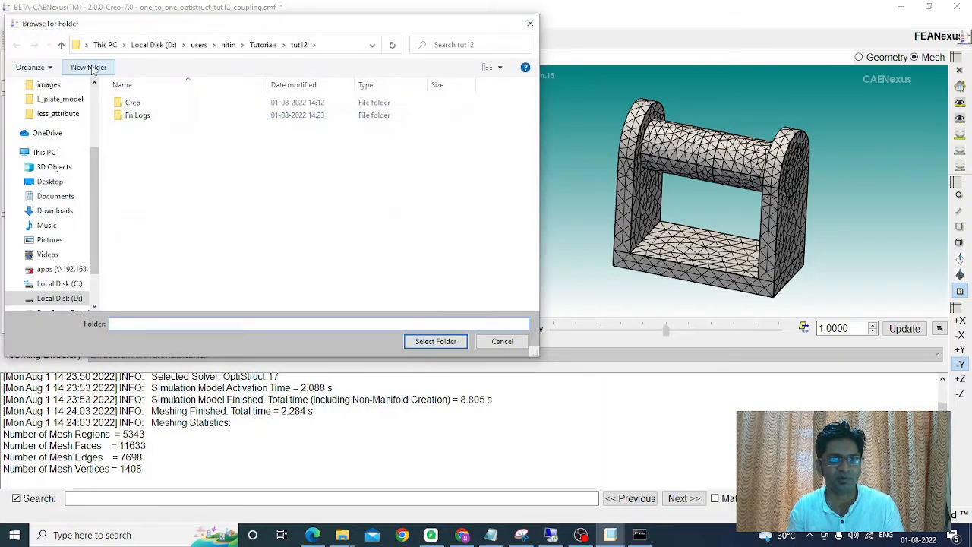
left_click(89, 67)
type("ex")
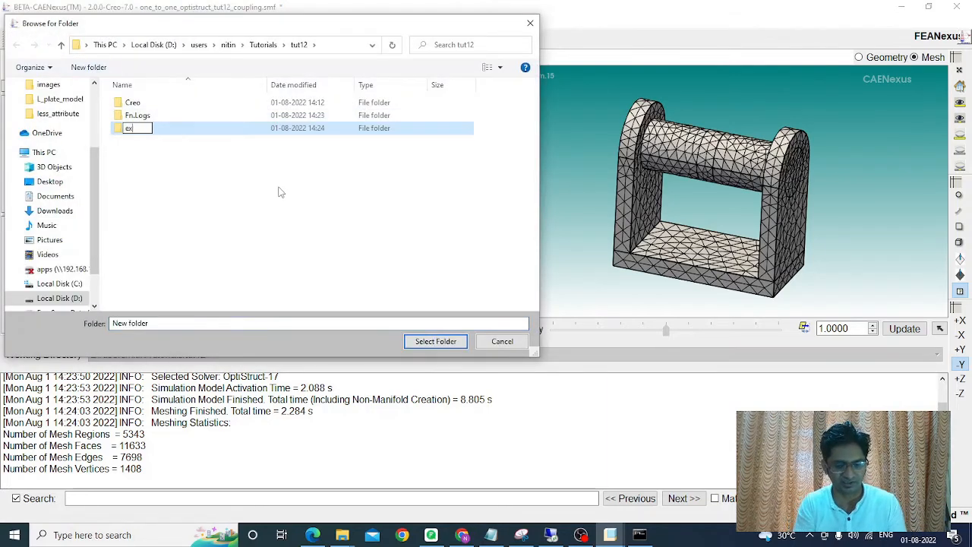
type("p_cou")
key("BackSpace")
key("BackSpace")
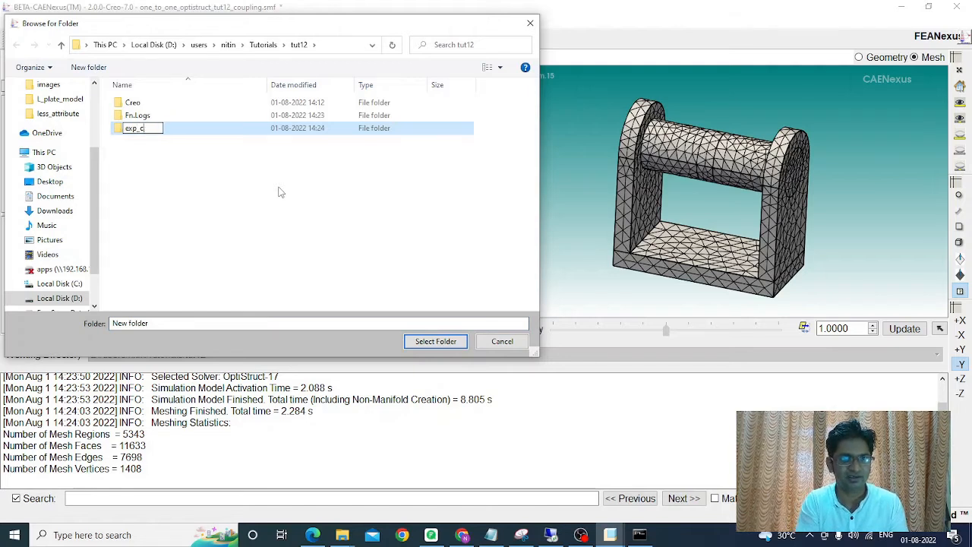
type("oupling")
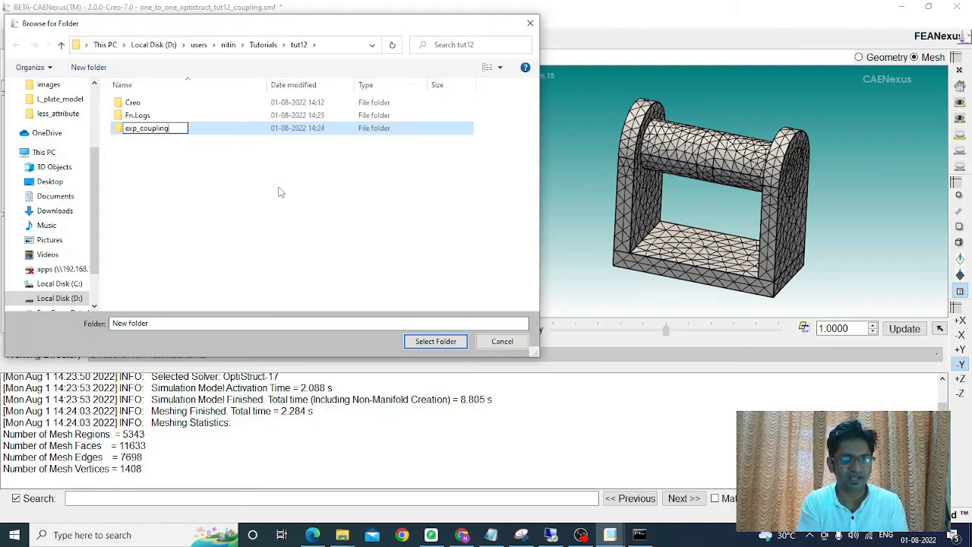
type("_ass")
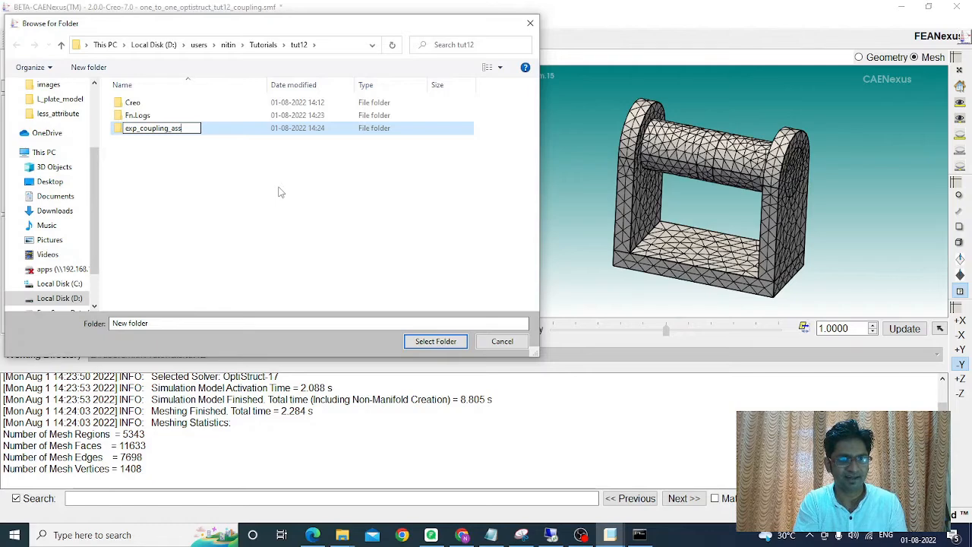
type("embly")
key("Return")
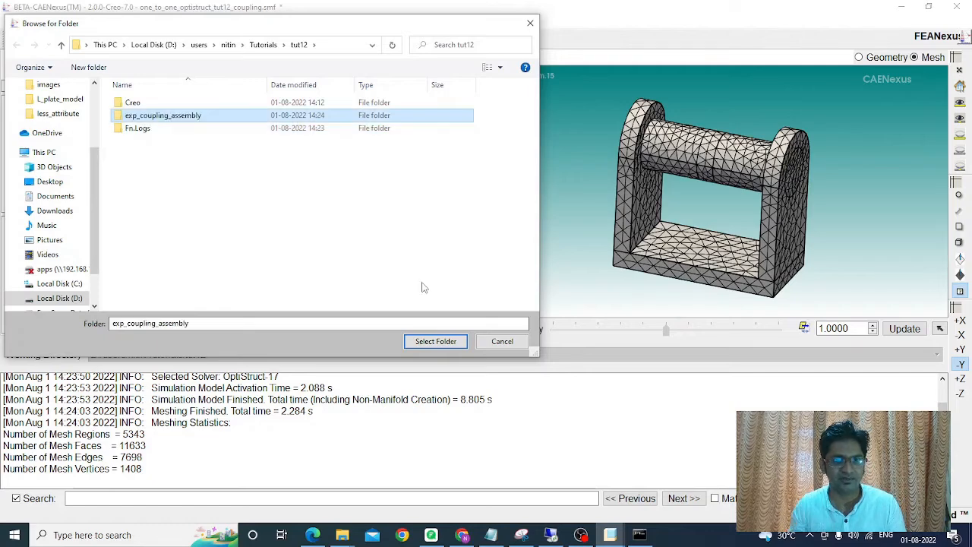
left_click(436, 341)
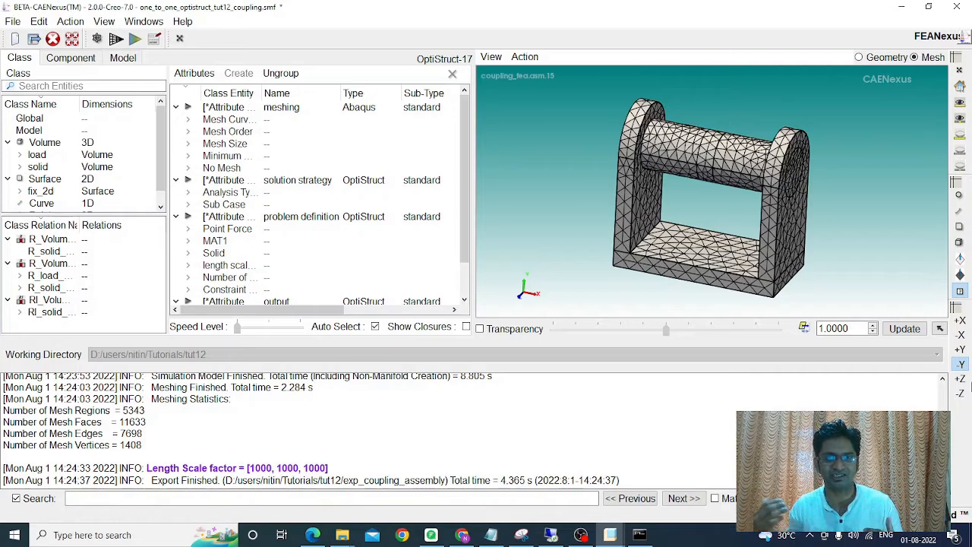
Step: Consult the box model description in the tutorial PDF and inspect the box model's load_solid point force attribute
key("alt+Tab")
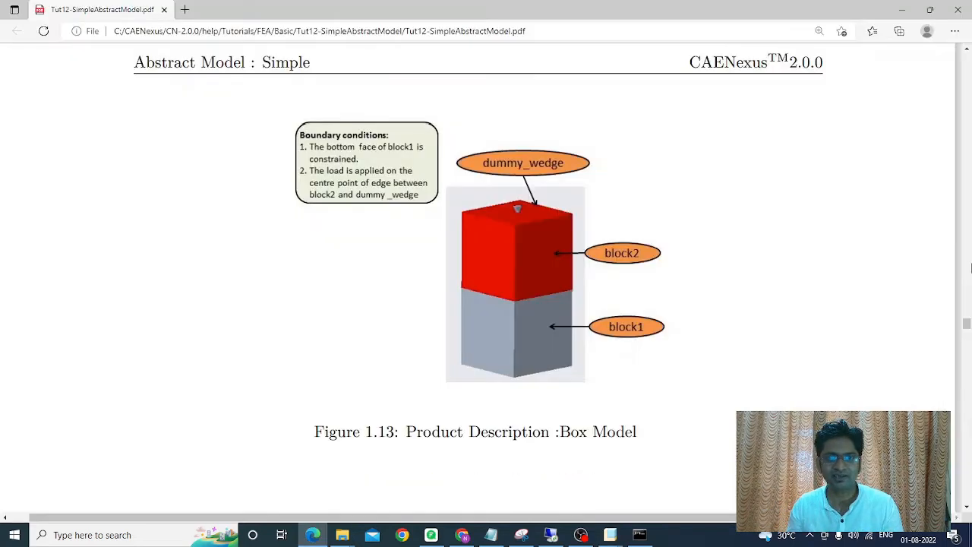
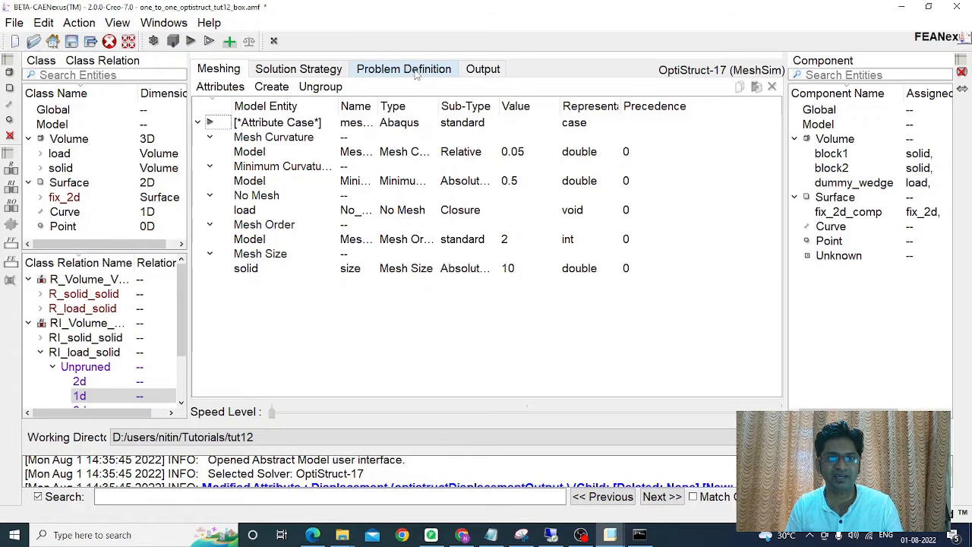
left_click(417, 73)
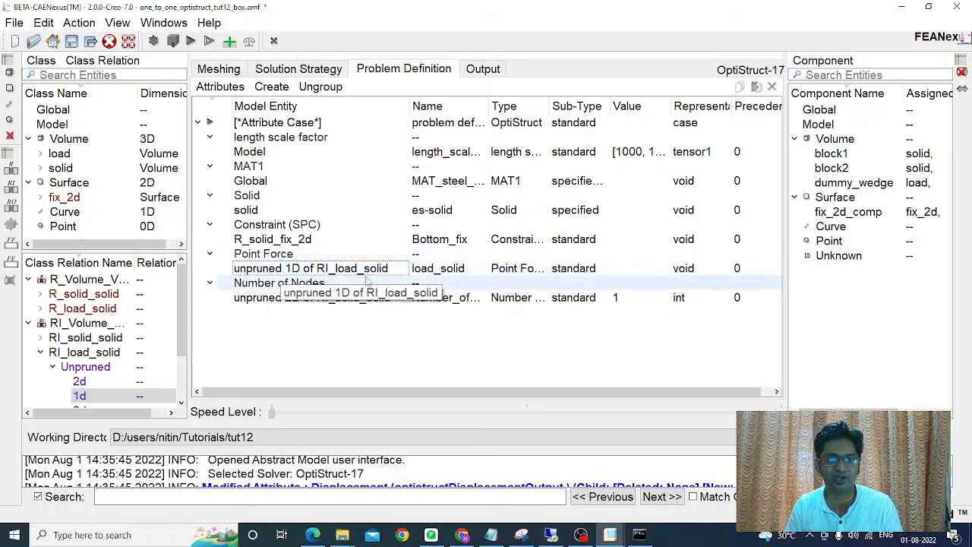
left_click(374, 274)
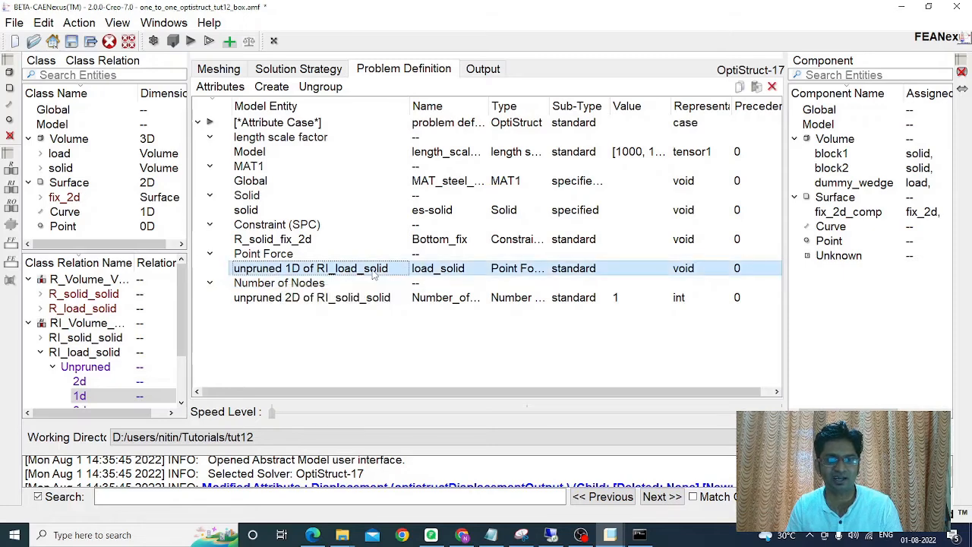
double_click(374, 273)
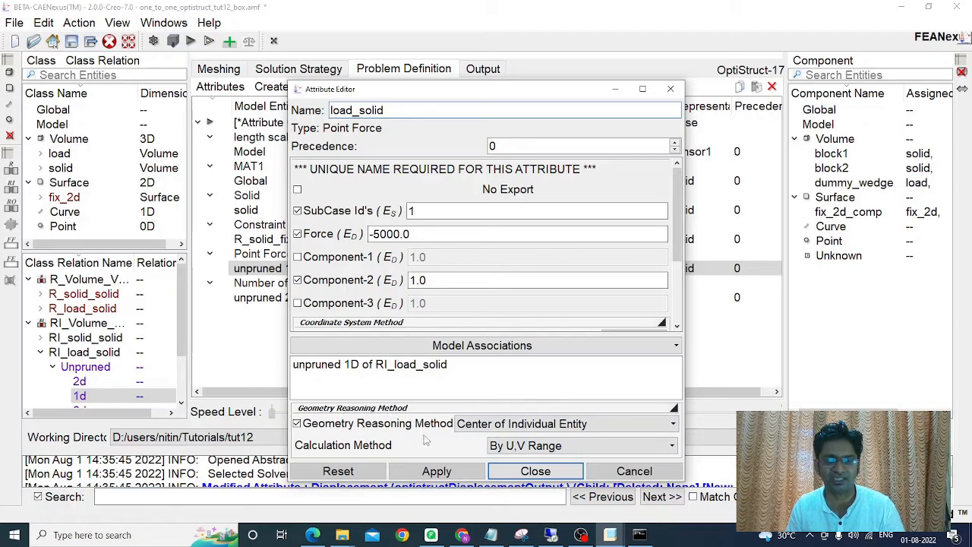
left_click(524, 475)
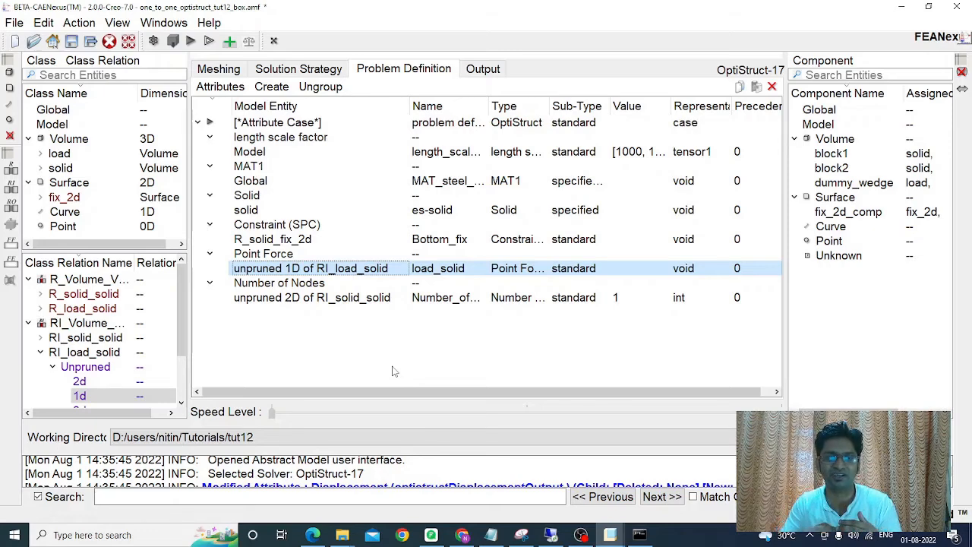
Step: Build the simulation model from two_cube.asm.18 in the Creo folder and generate its mesh
left_click(190, 41)
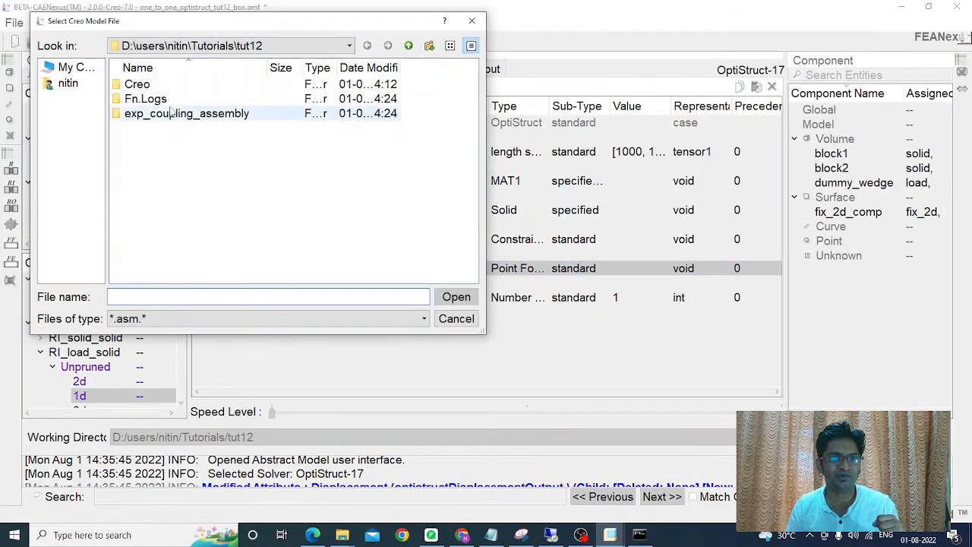
double_click(239, 85)
double_click(160, 99)
left_click(169, 84)
left_click(455, 297)
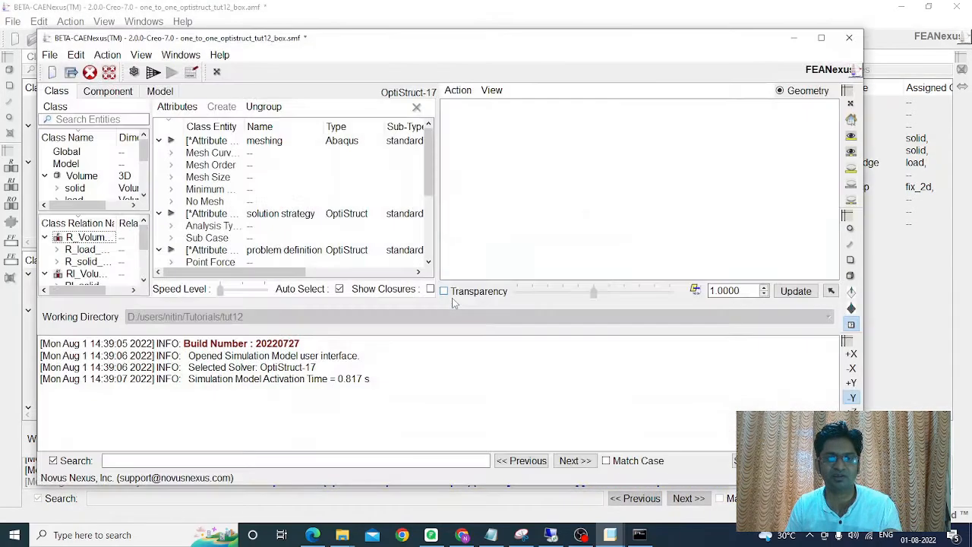
left_click(822, 38)
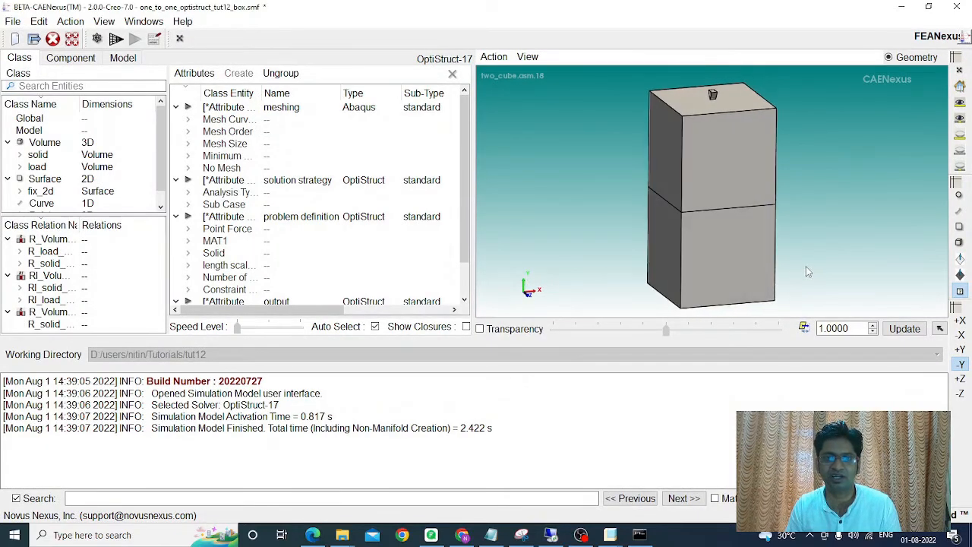
left_click(116, 40)
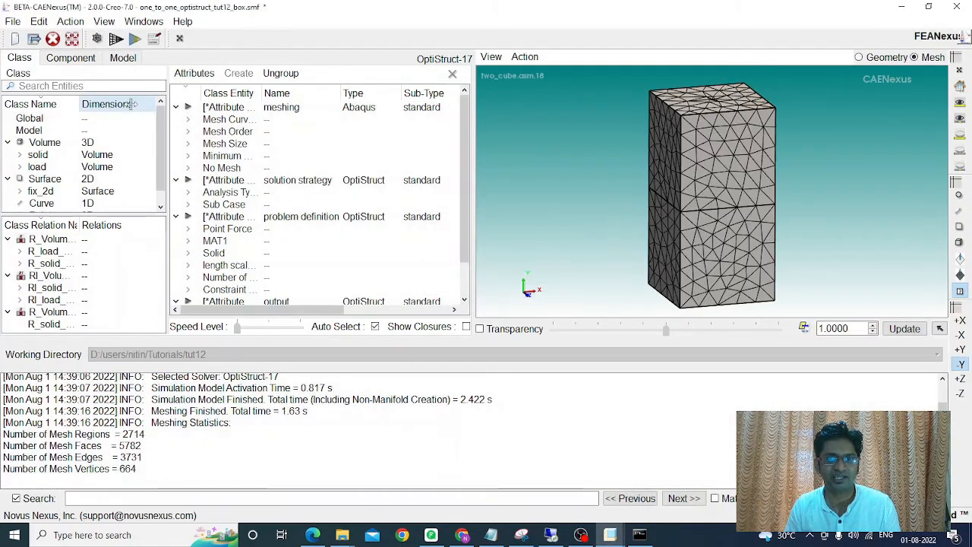
Step: Export the meshed two-cube model to a new folder named exp_two_cube inside tut12
middle_click_drag(602, 199, 612, 199)
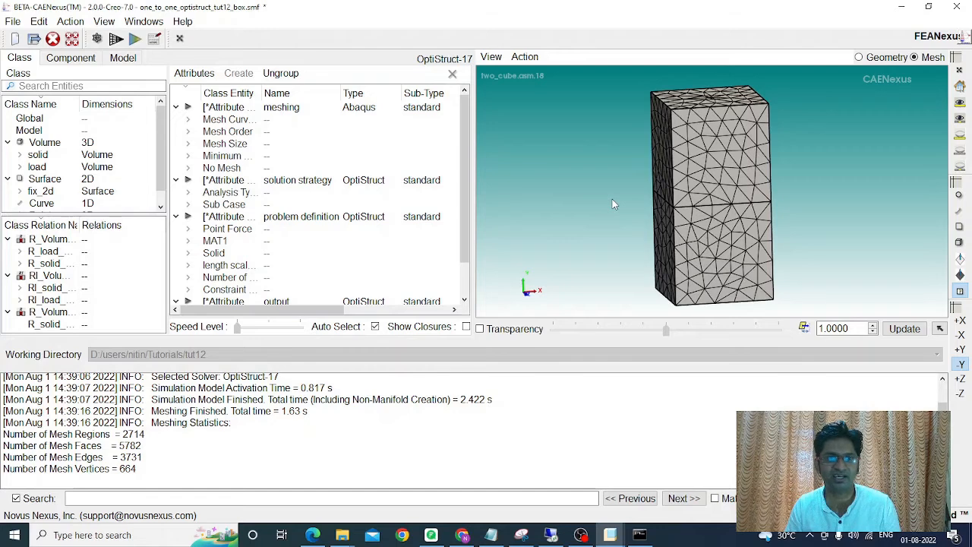
left_click(133, 41)
left_click(107, 69)
type("exp_tw")
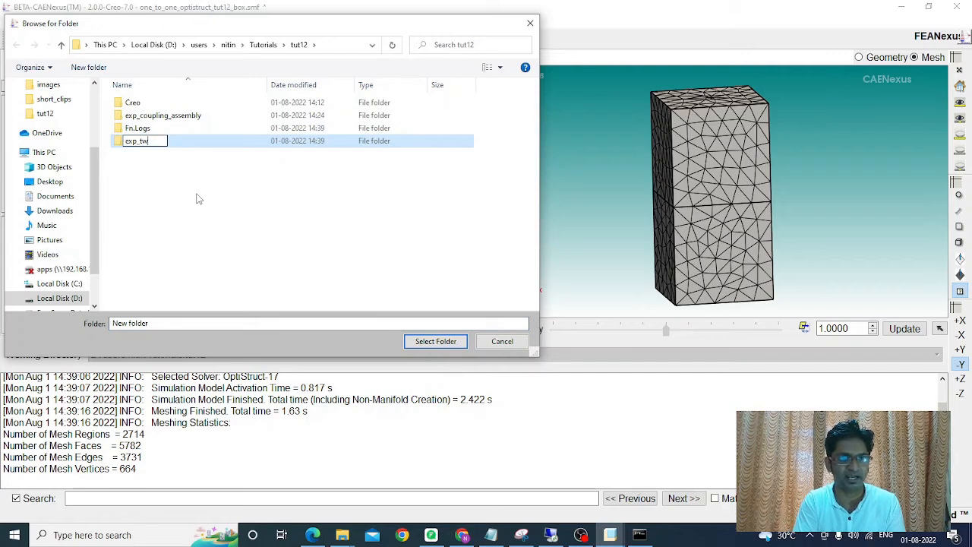
type("o_cube")
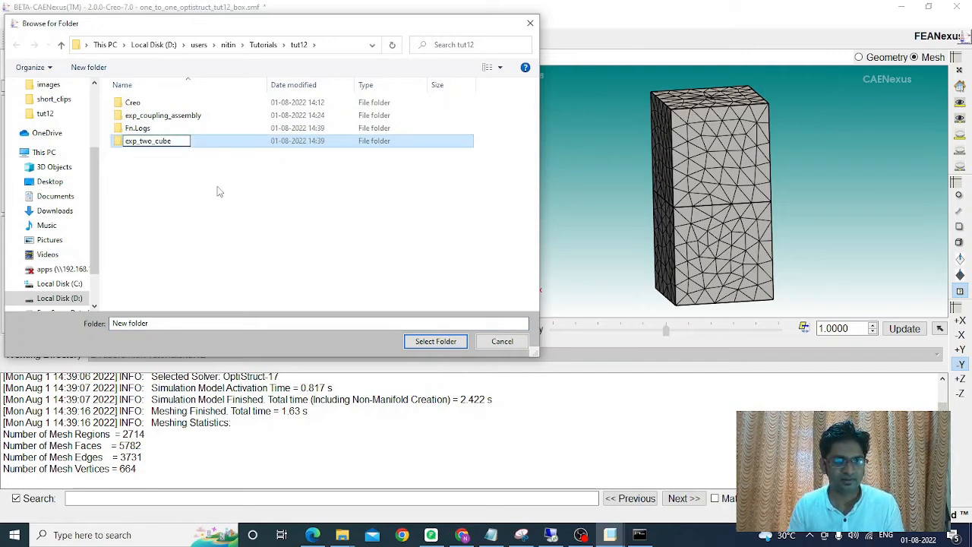
left_click(217, 192)
left_click(148, 131)
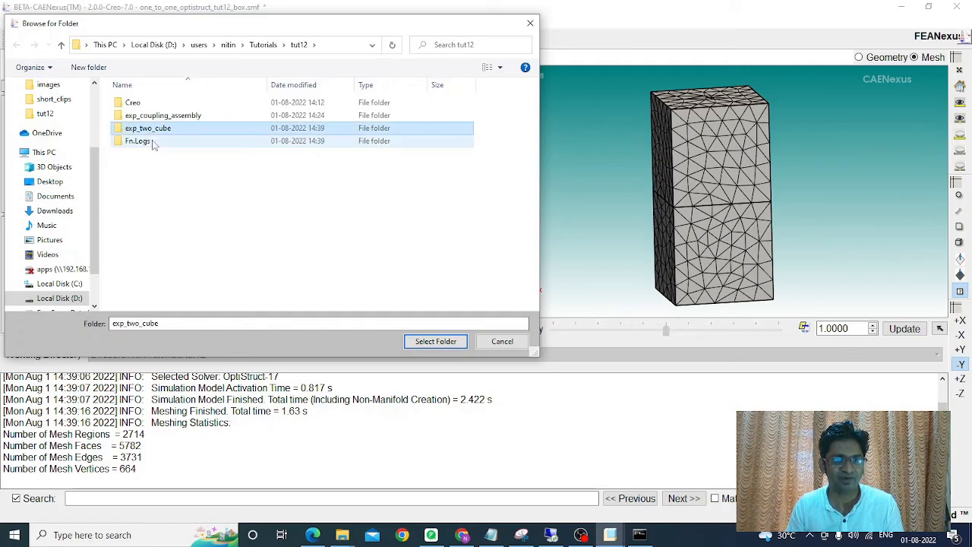
left_click(436, 341)
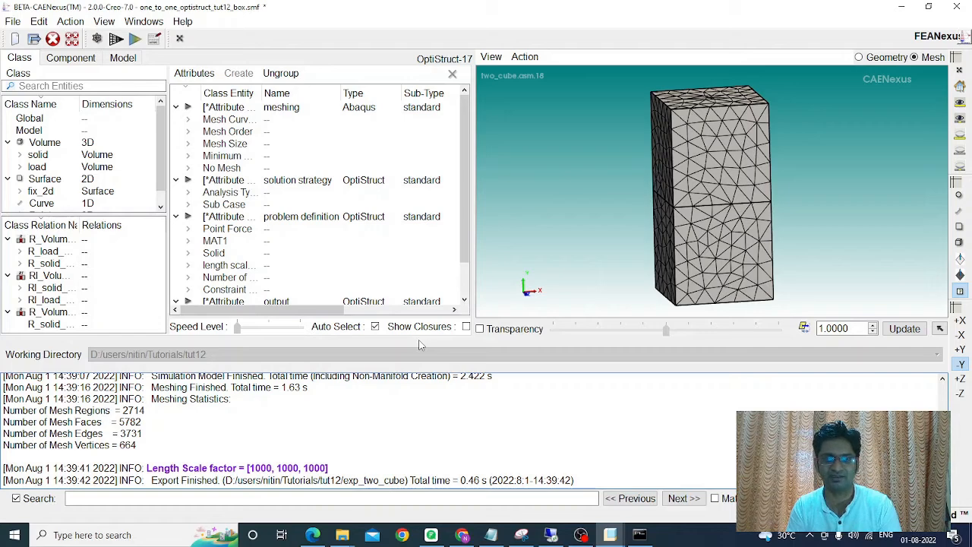
Step: Switch to the tutorial PDF and read about the Number of Nodes attribute, separate solid classes per part and contact pairs
key("alt+Tab")
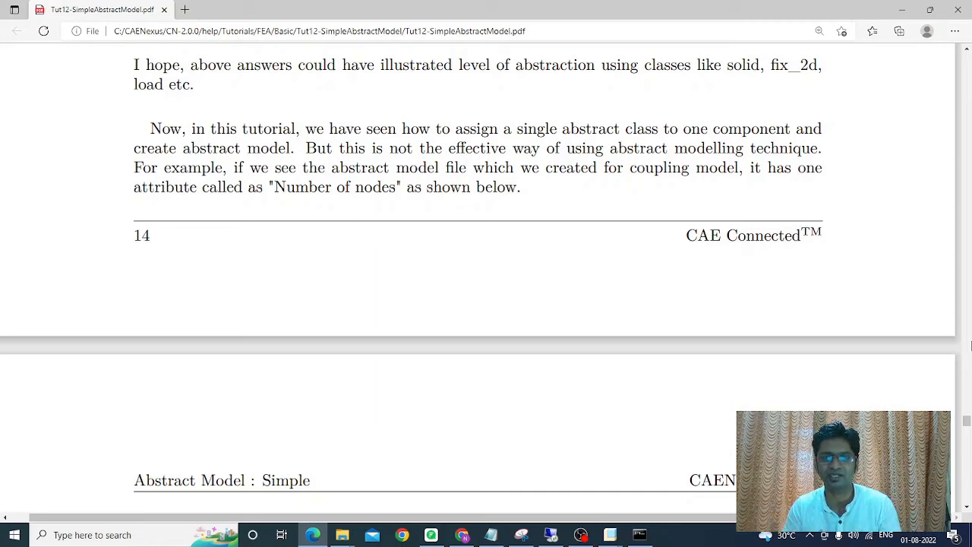
scroll(588, 293, "down", 5)
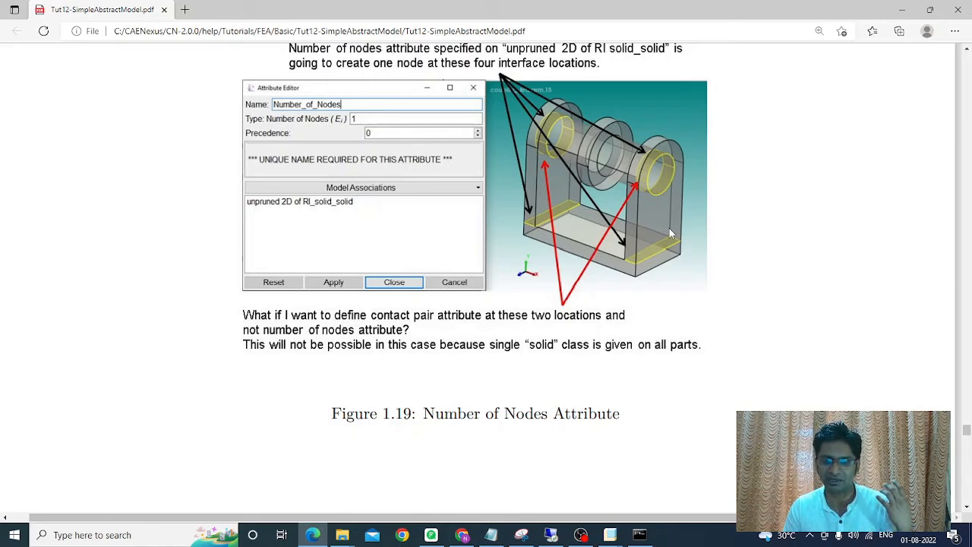
scroll(669, 228, "down", 10)
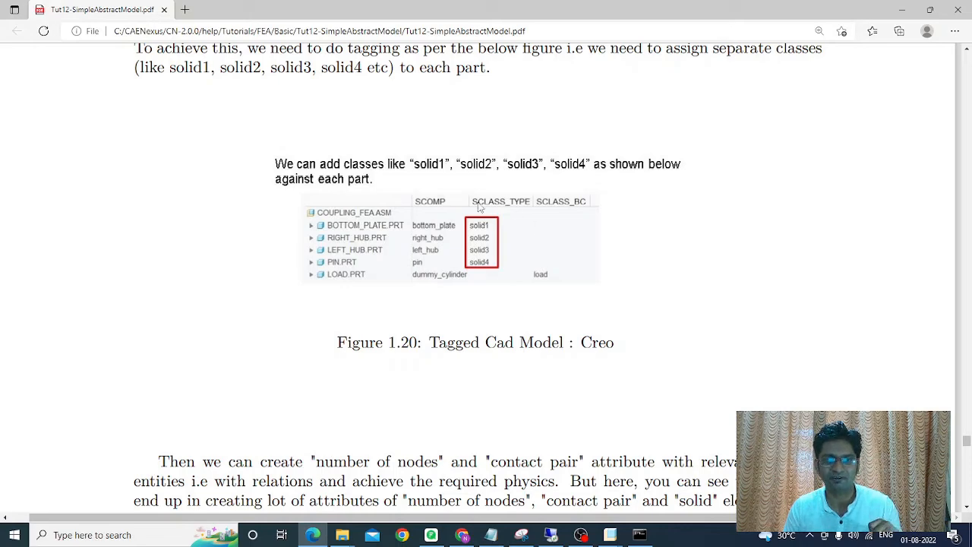
scroll(490, 288, "down", 12)
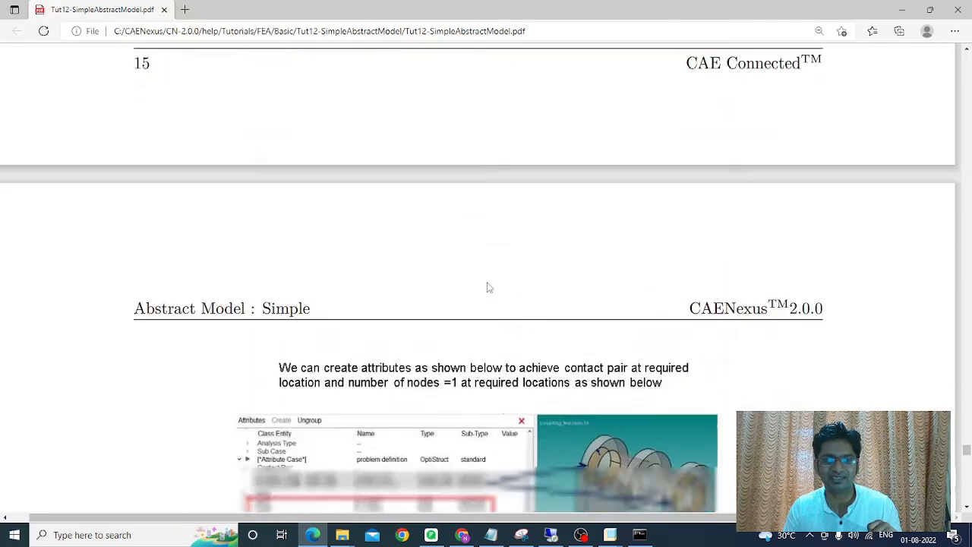